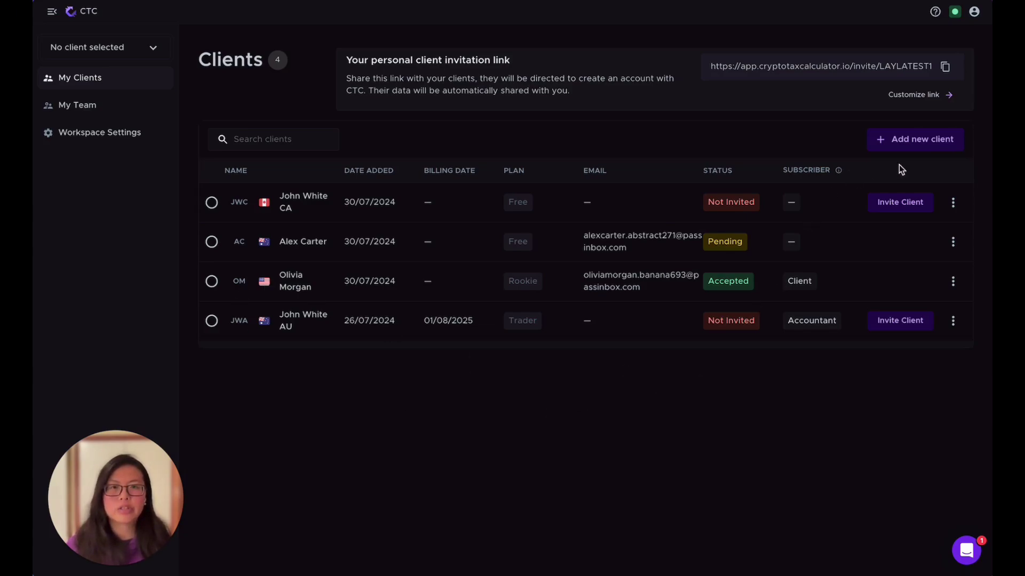
Start a new client and enter the client's first name as the Client name
{"action": "left_click", "coordinate": [919, 142]}
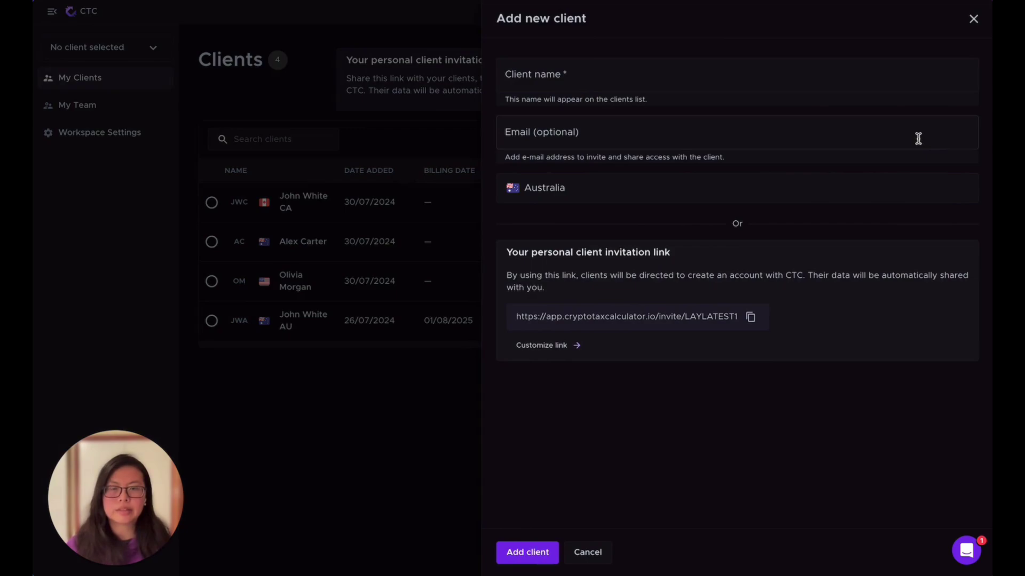
{"action": "left_click", "coordinate": [604, 75]}
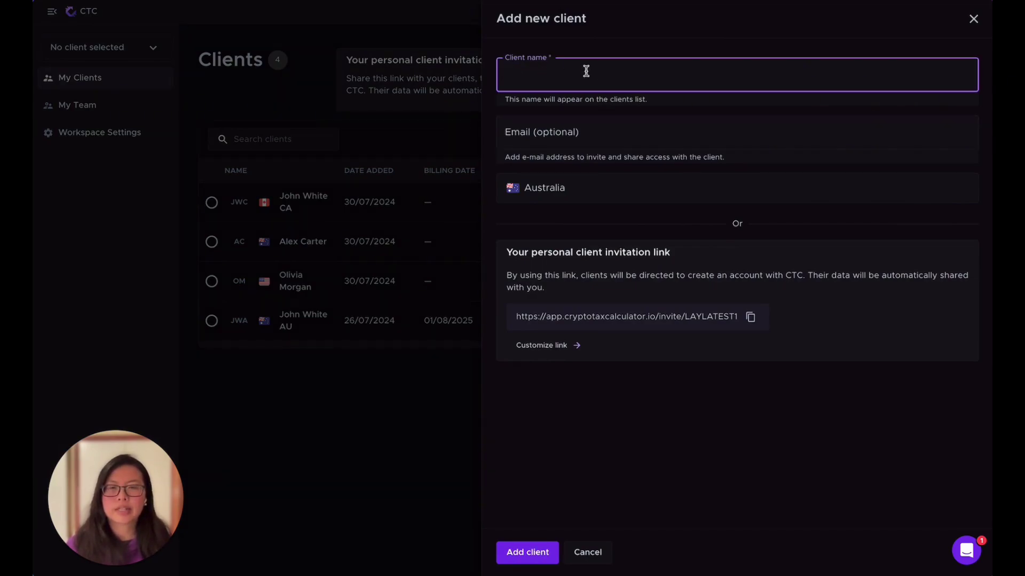
{"action": "type", "text": "Amy"}
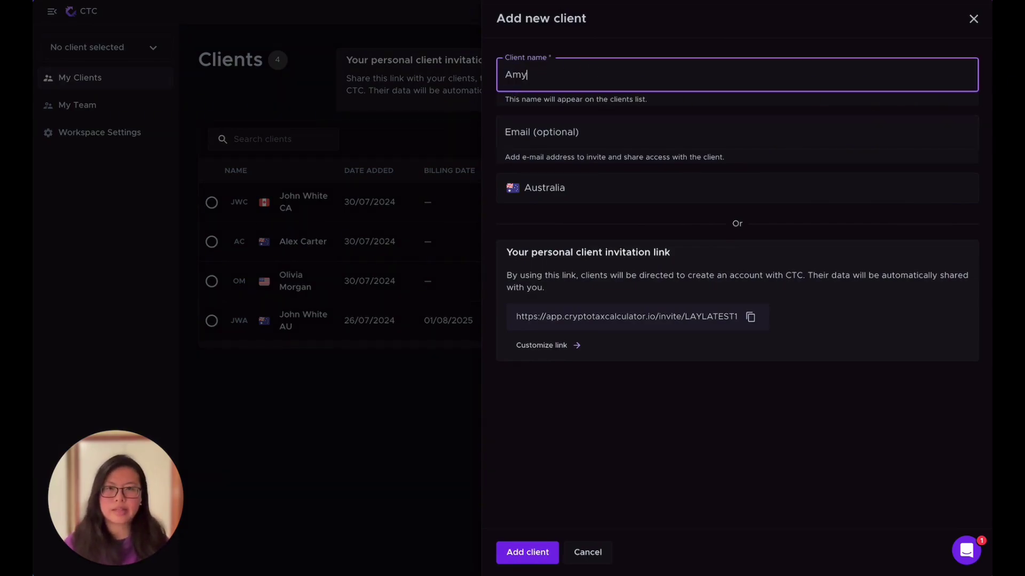
{"action": "left_click", "coordinate": [698, 135]}
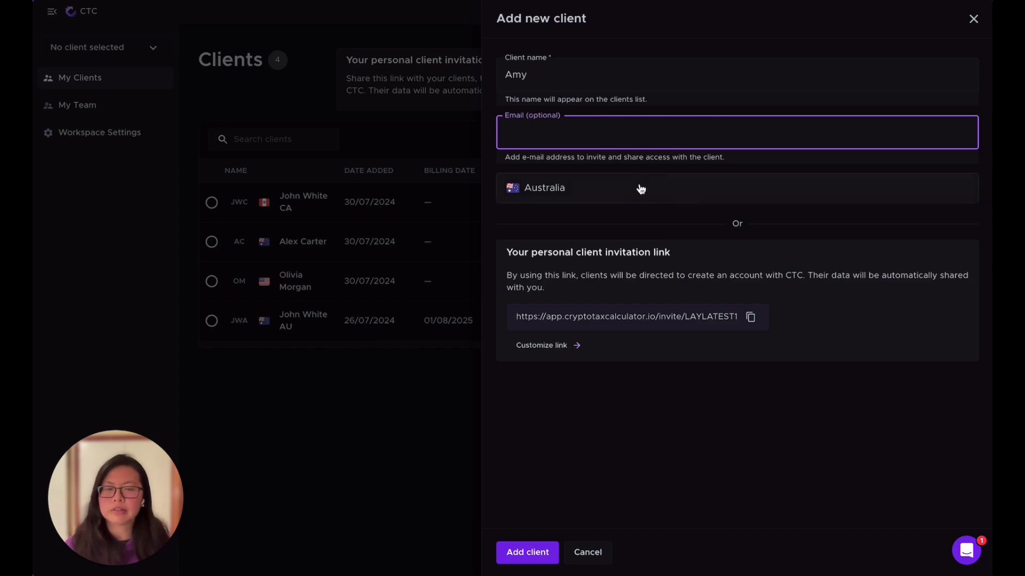
{"action": "left_click", "coordinate": [597, 193]}
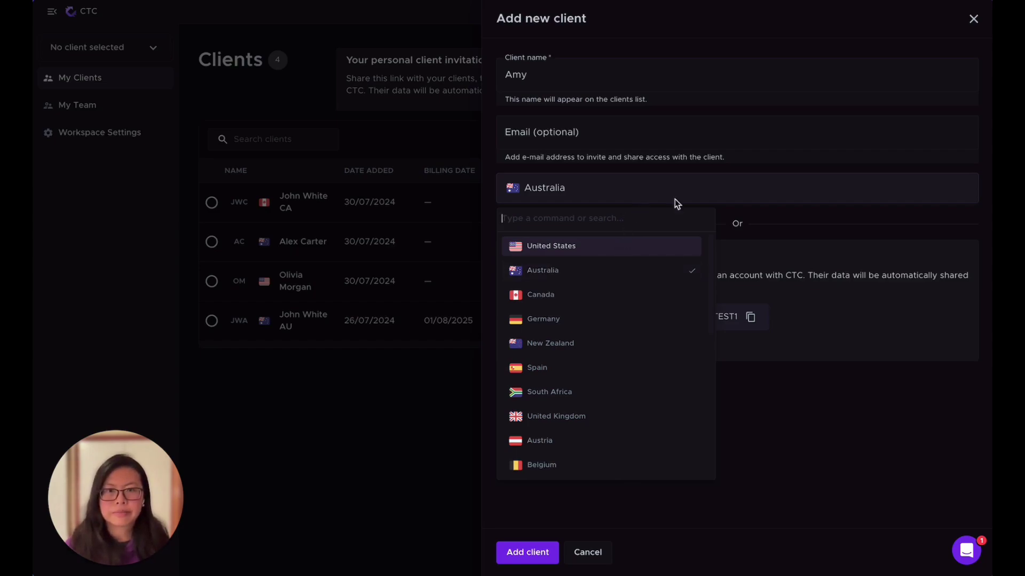
{"action": "left_click", "coordinate": [753, 188]}
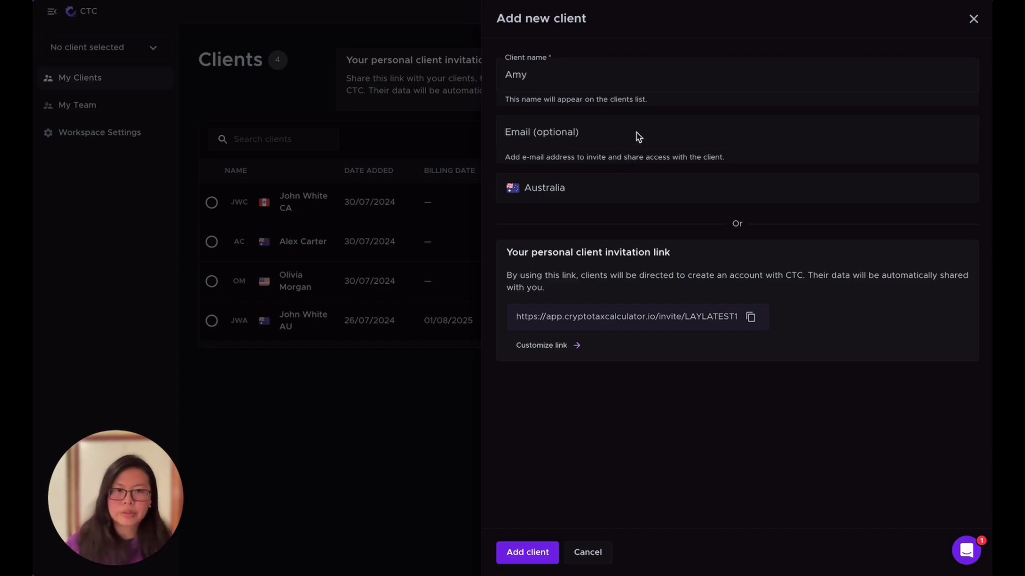
{"action": "left_click", "coordinate": [576, 137]}
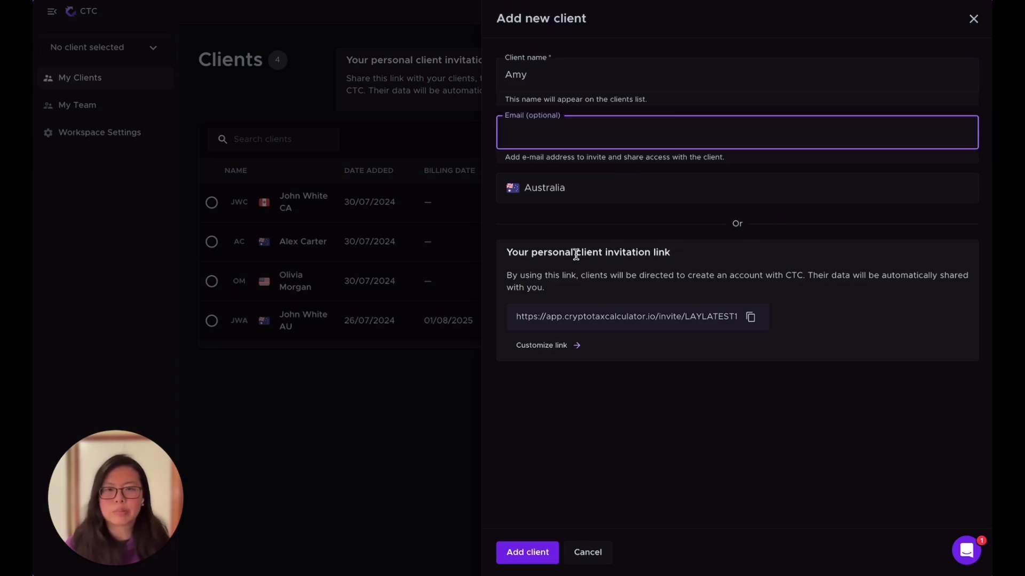
{"action": "left_click_drag", "start_coordinate": [518, 252], "coordinate": [673, 258]}
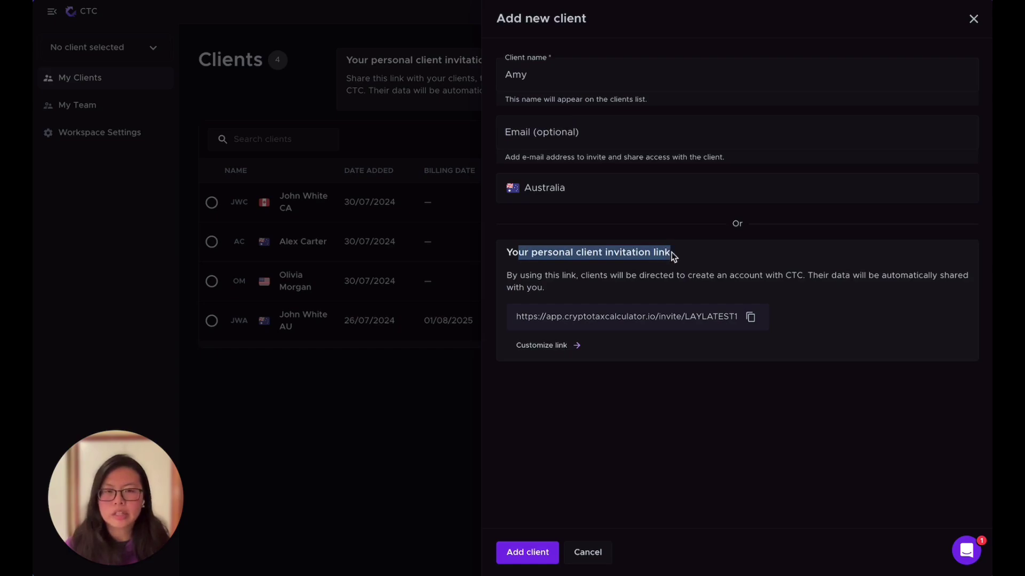
{"action": "left_click", "coordinate": [672, 256]}
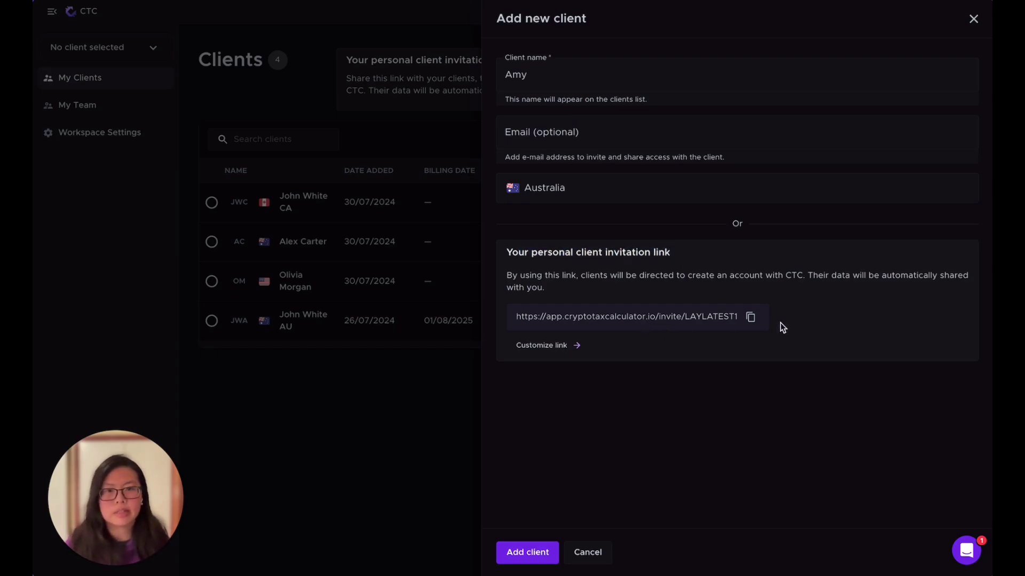
Replace the invite code with a custom code, save it, and copy the updated invitation link
{"action": "left_click", "coordinate": [541, 348]}
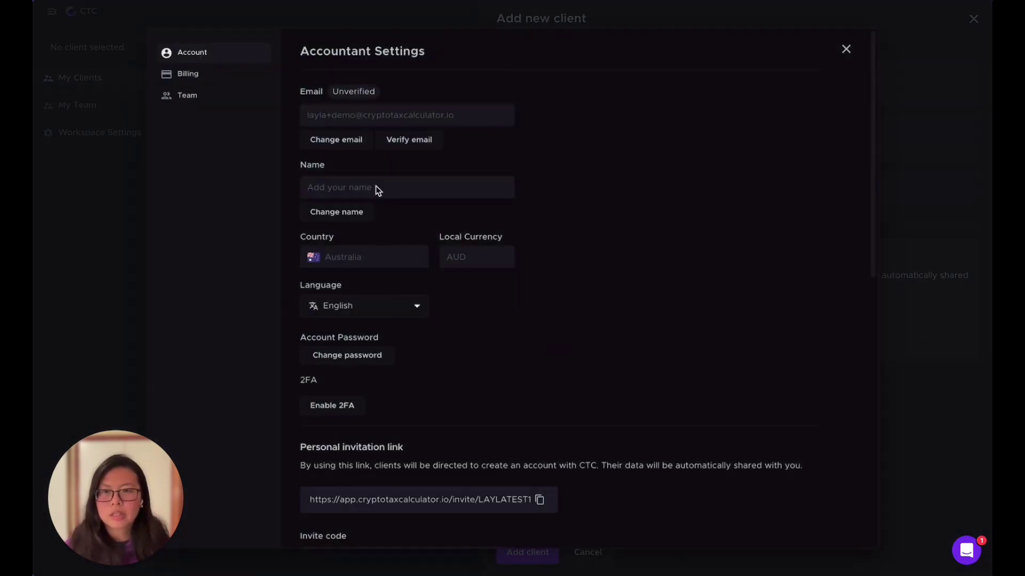
{"action": "scroll", "coordinate": [530, 429], "scroll_direction": "down", "scroll_amount": 3}
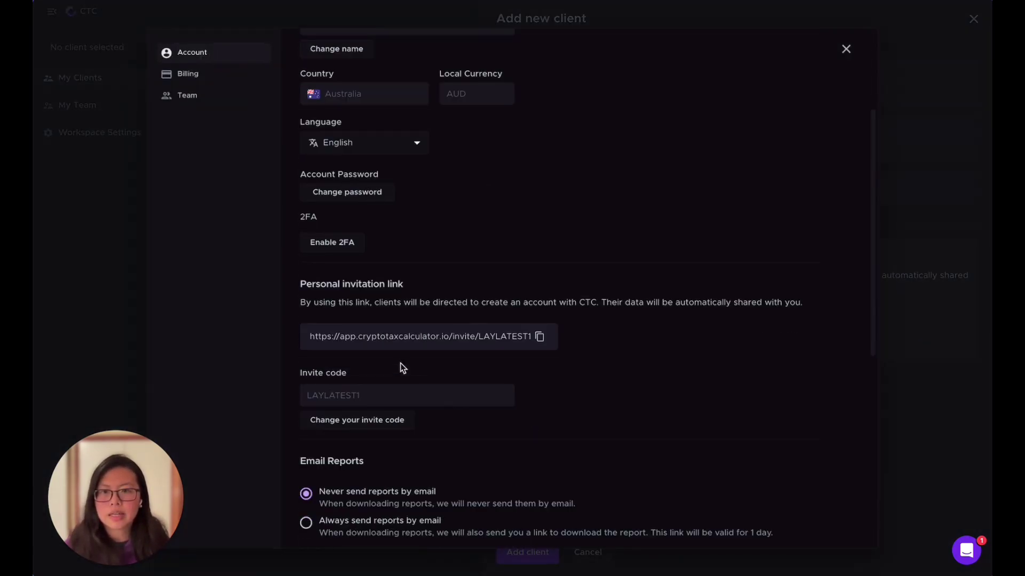
{"action": "left_click", "coordinate": [357, 420]}
{"action": "double_click", "coordinate": [373, 398]}
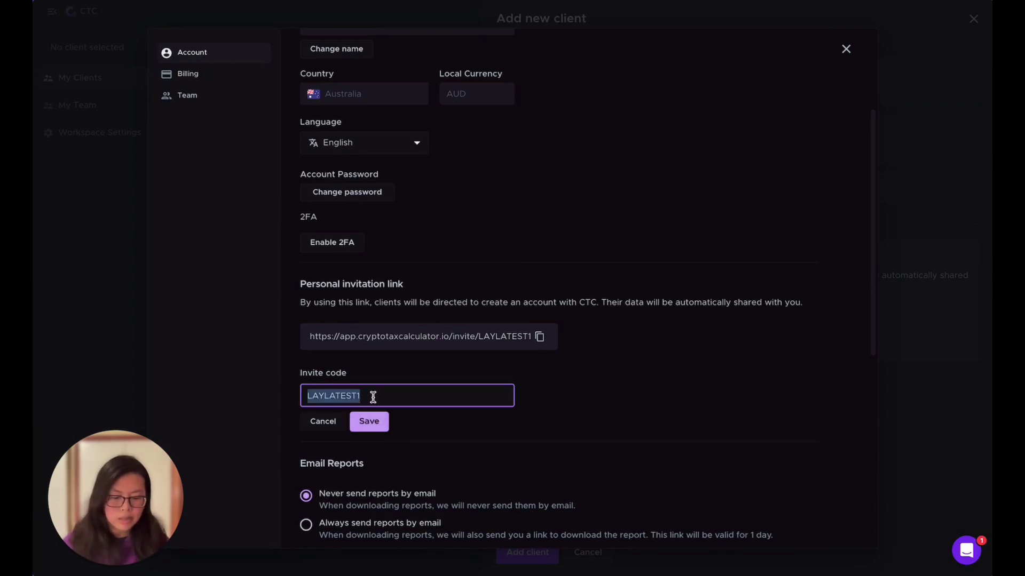
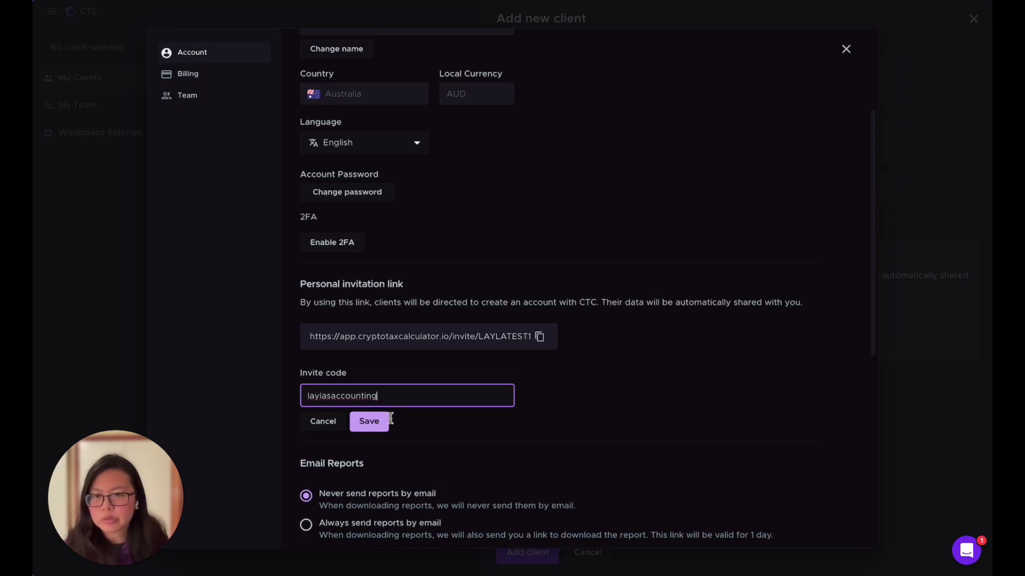
{"action": "left_click", "coordinate": [374, 429]}
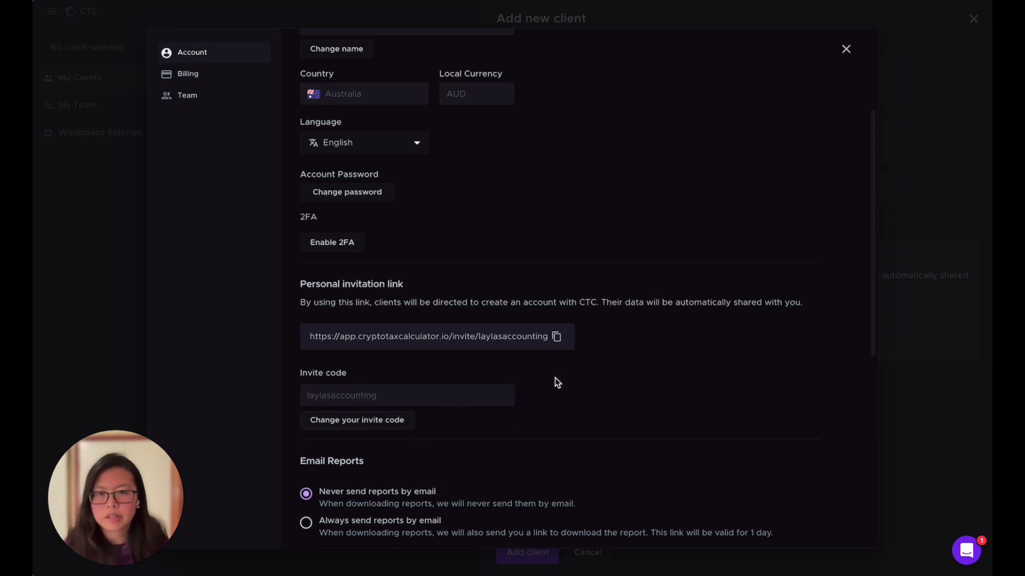
{"action": "left_click", "coordinate": [555, 342]}
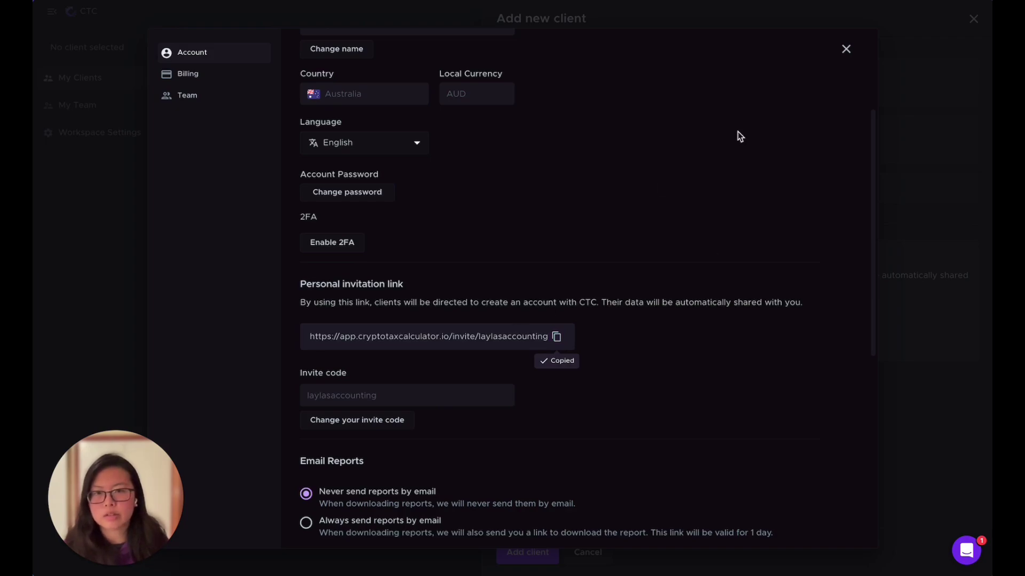
{"action": "left_click", "coordinate": [846, 49]}
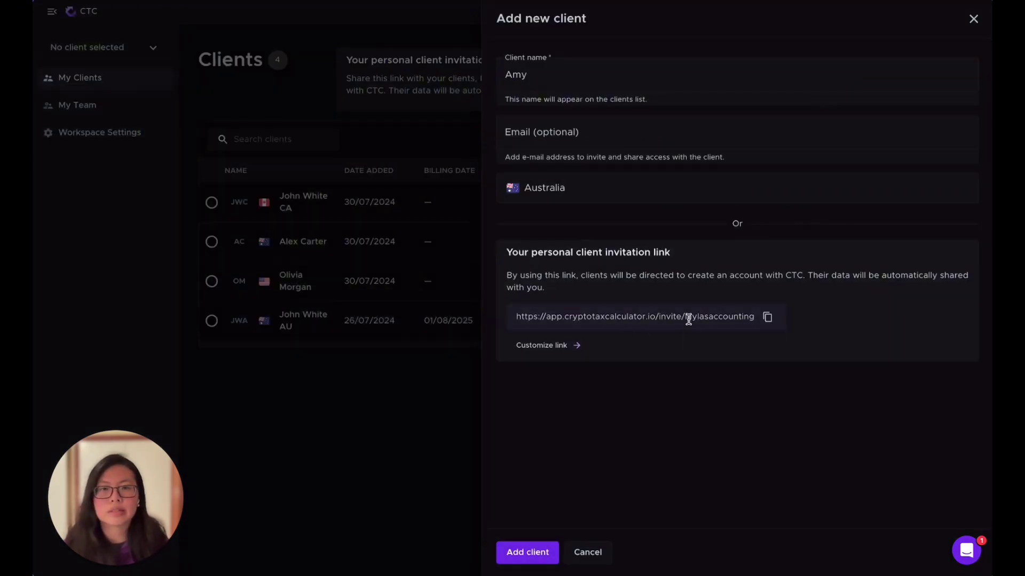
Cancel the Add new client form without adding the client
{"action": "left_click", "coordinate": [623, 133]}
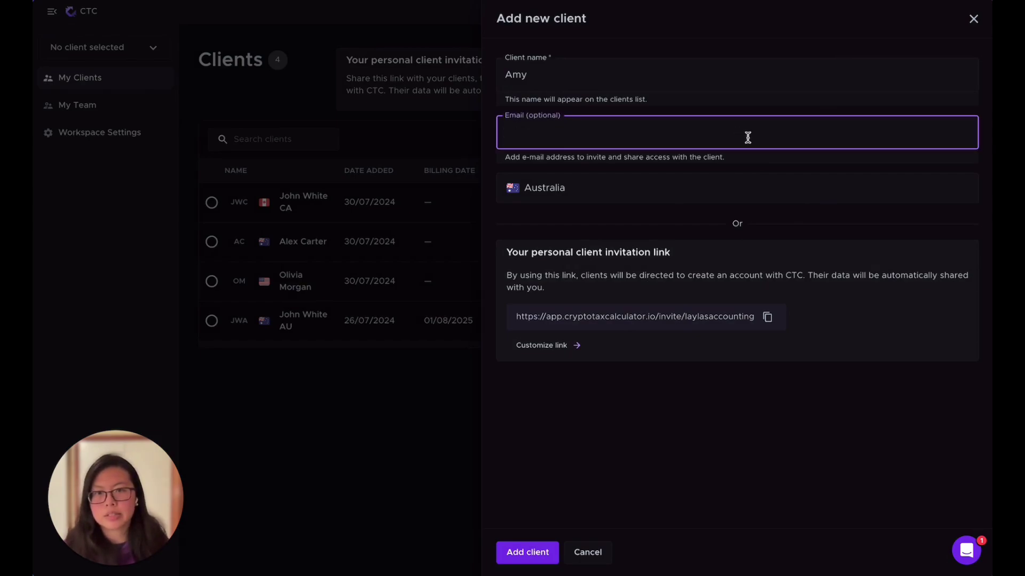
{"action": "left_click", "coordinate": [704, 490]}
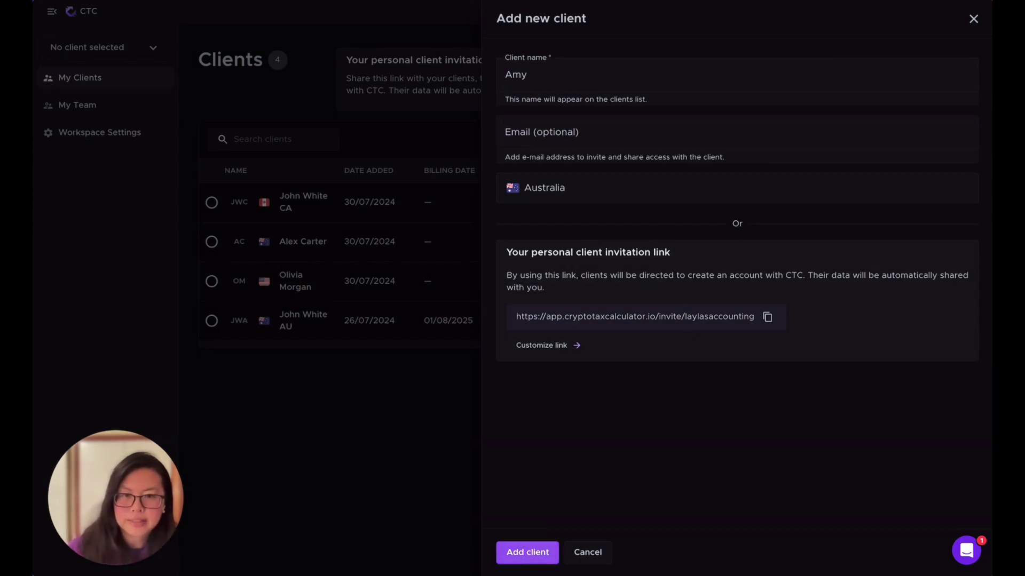
{"action": "left_click", "coordinate": [587, 553]}
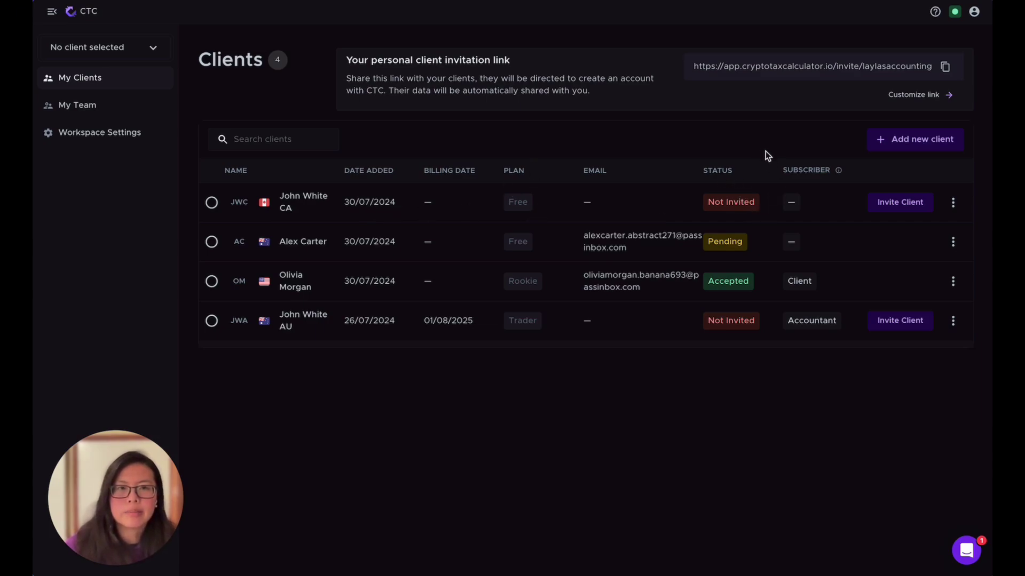
Begin inviting the first Not Invited client, then dismiss the invitation unsent
{"action": "left_click", "coordinate": [910, 202]}
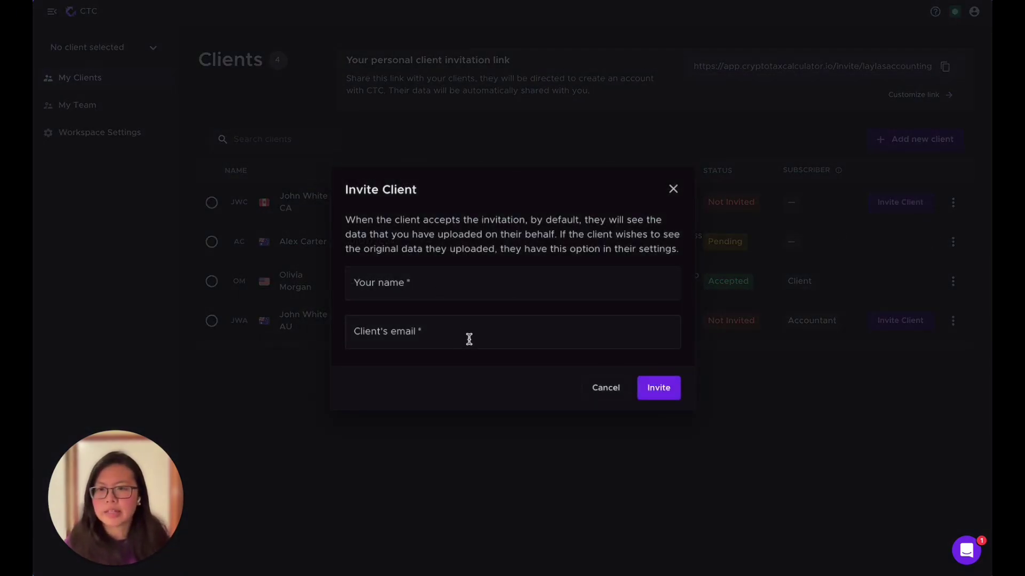
{"action": "left_click", "coordinate": [486, 335]}
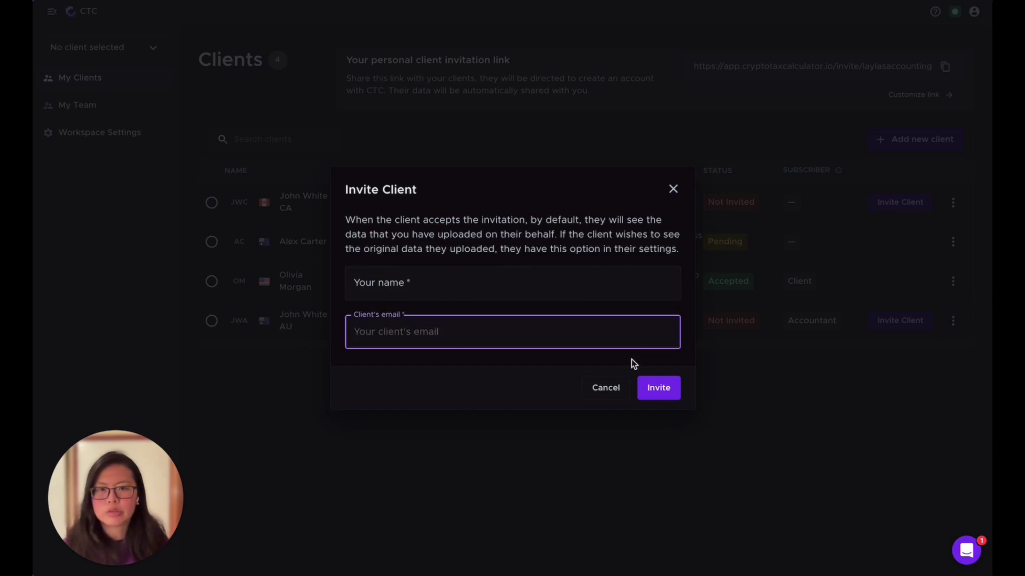
{"action": "left_click", "coordinate": [673, 188]}
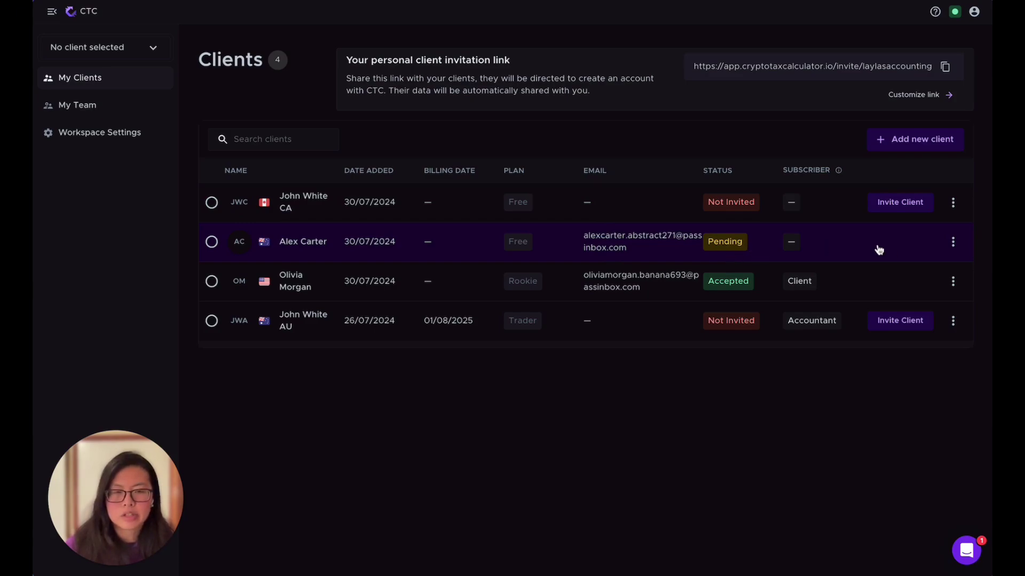
{"action": "left_click", "coordinate": [951, 243]}
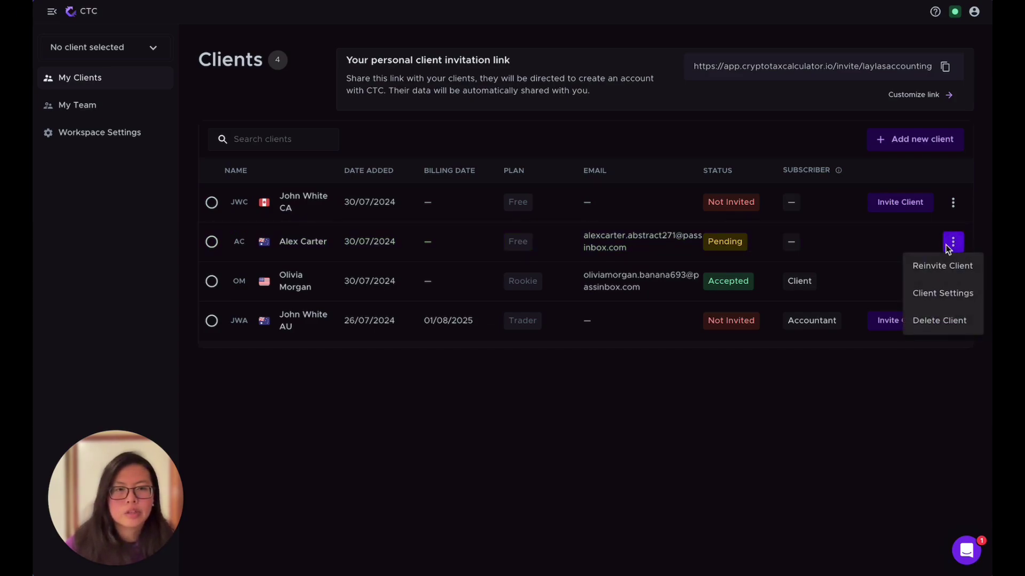
{"action": "left_click", "coordinate": [951, 272]}
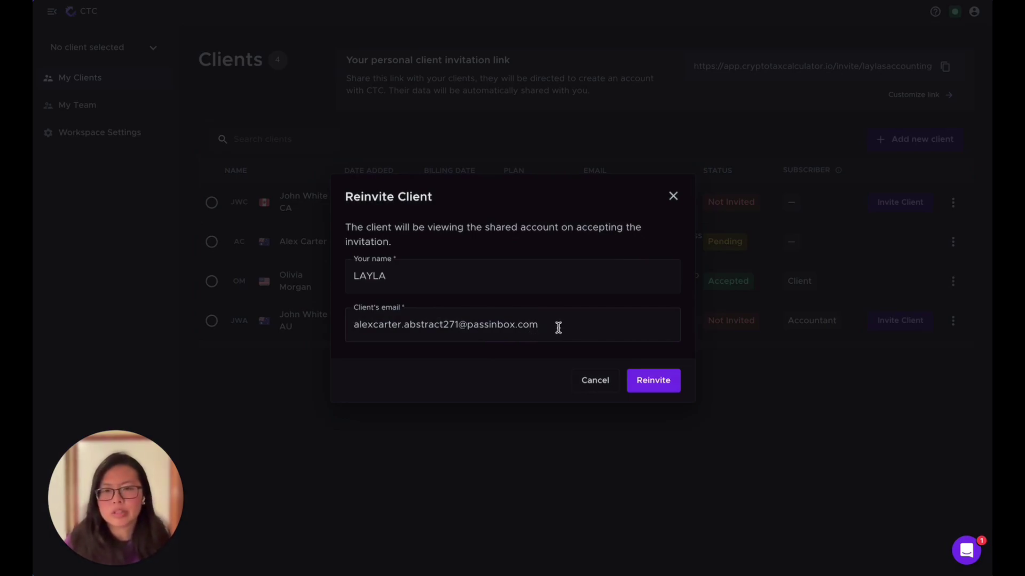
{"action": "left_click", "coordinate": [593, 381]}
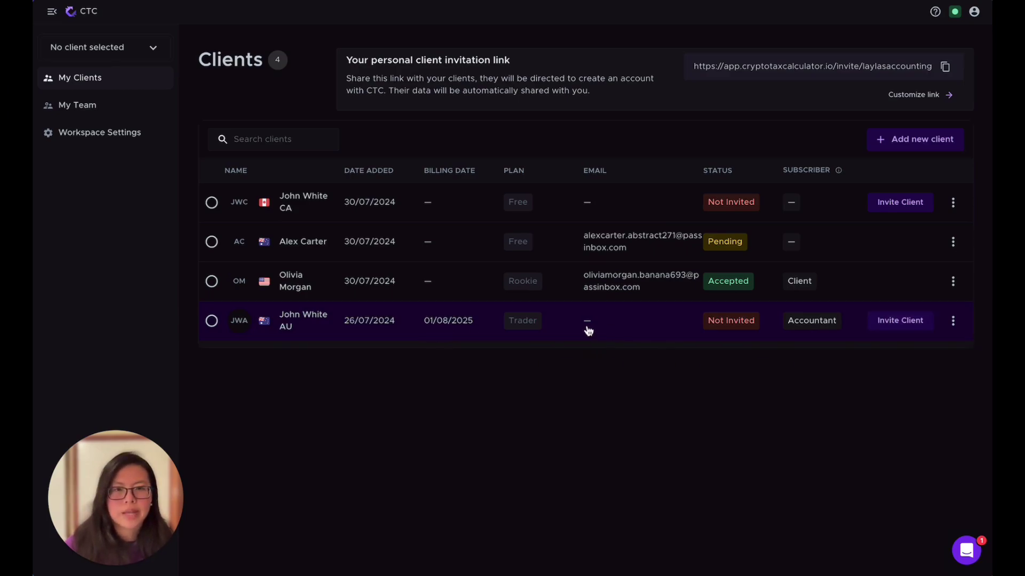
Cancel the Trader-plan client's invitation after showing the required-field errors, then open its actions menu
{"action": "left_click", "coordinate": [893, 321]}
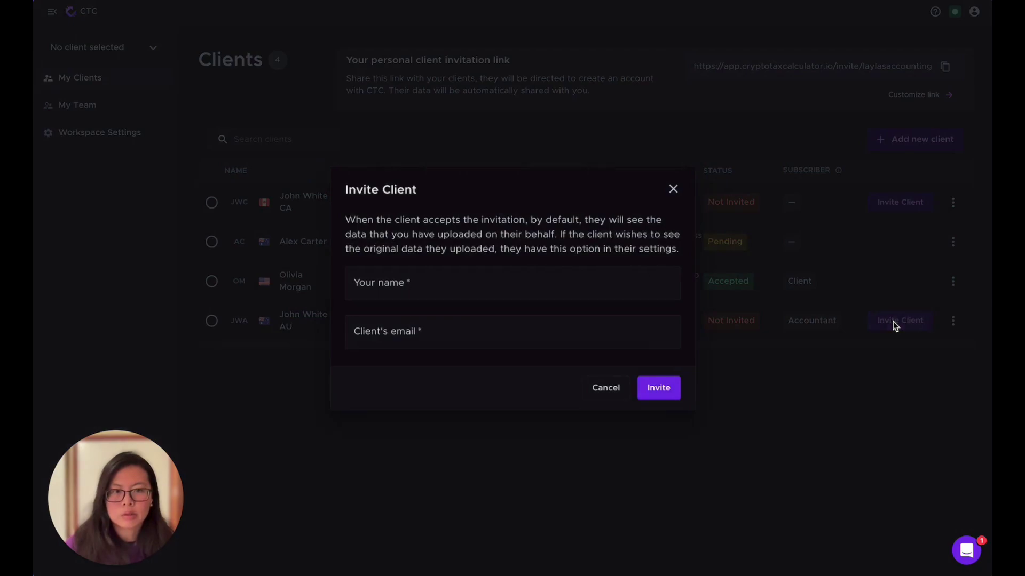
{"action": "left_click", "coordinate": [474, 283]}
{"action": "left_click", "coordinate": [562, 325]}
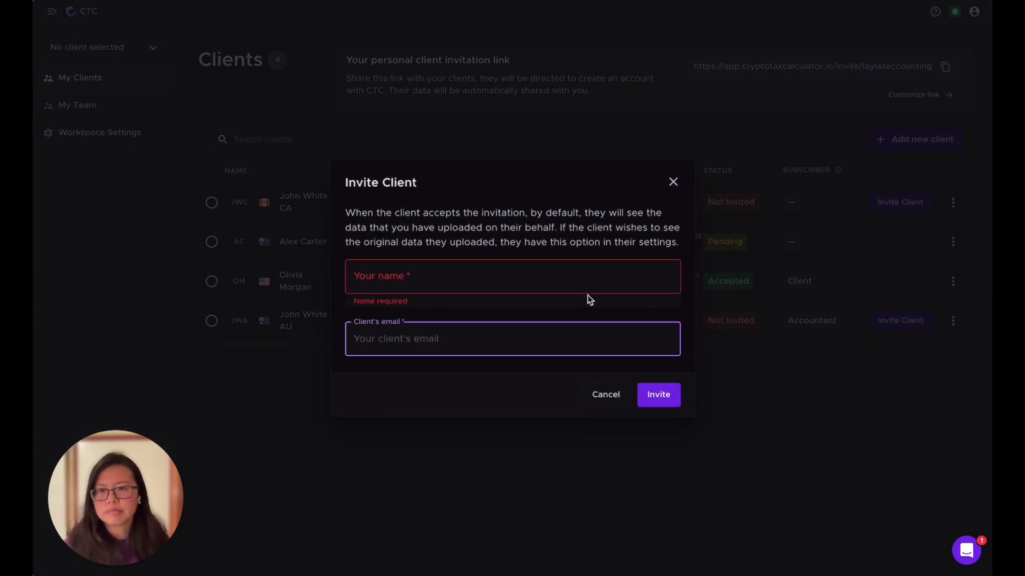
{"action": "left_click", "coordinate": [747, 197]}
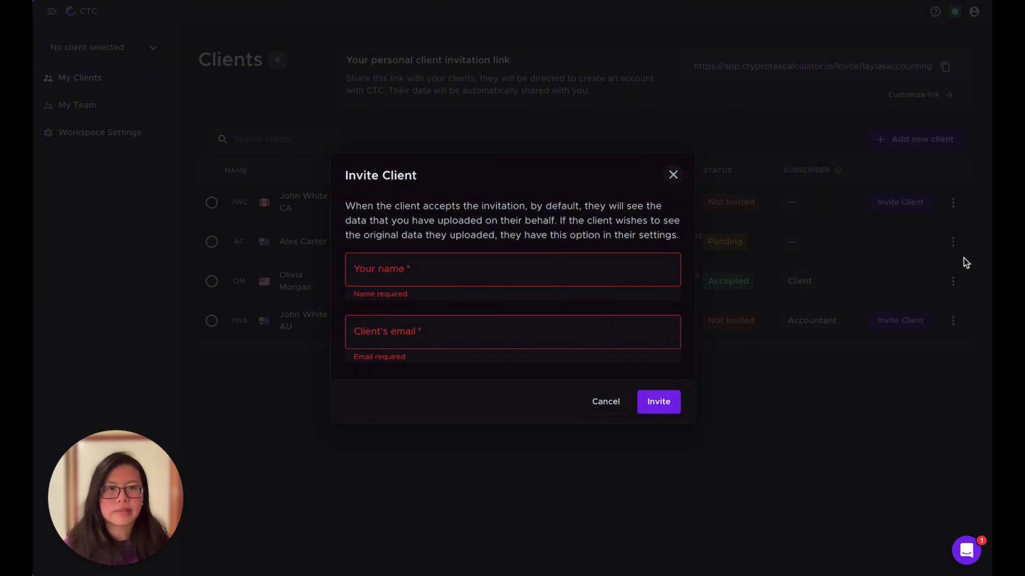
{"action": "left_click", "coordinate": [606, 401]}
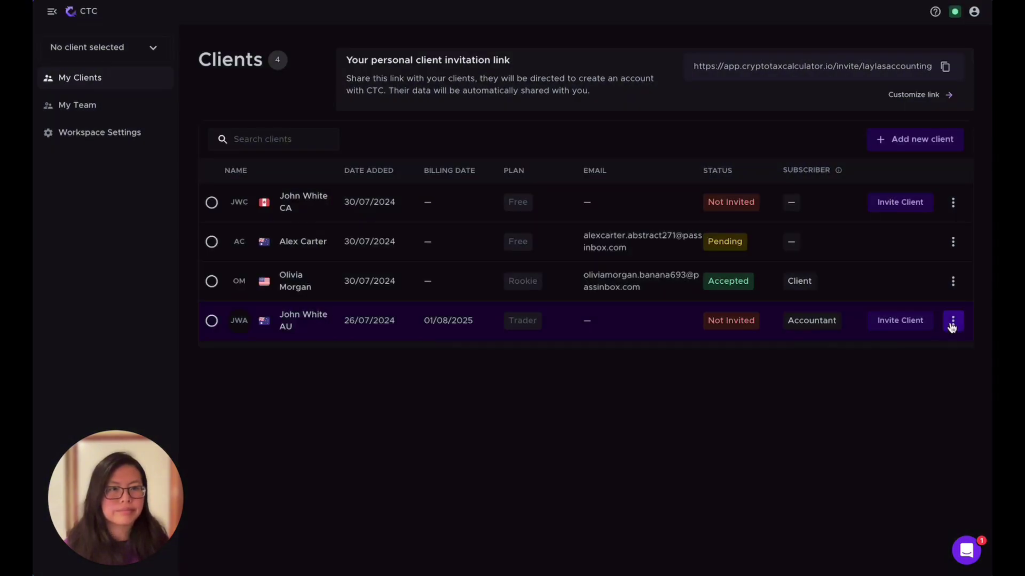
{"action": "left_click", "coordinate": [952, 321]}
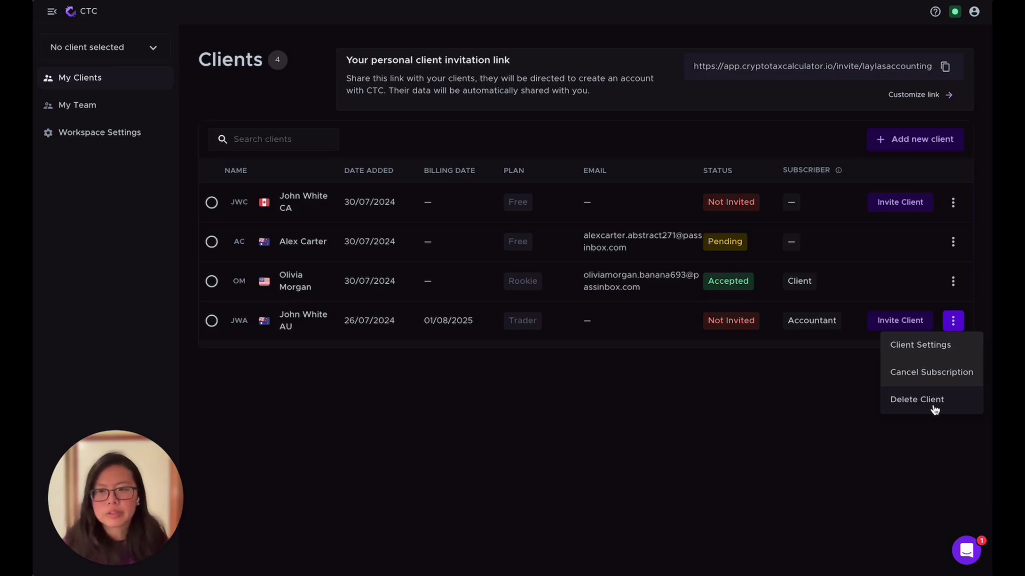
Close the Trader-plan client's action menu without deleting or changing anything
{"action": "left_click", "coordinate": [914, 433]}
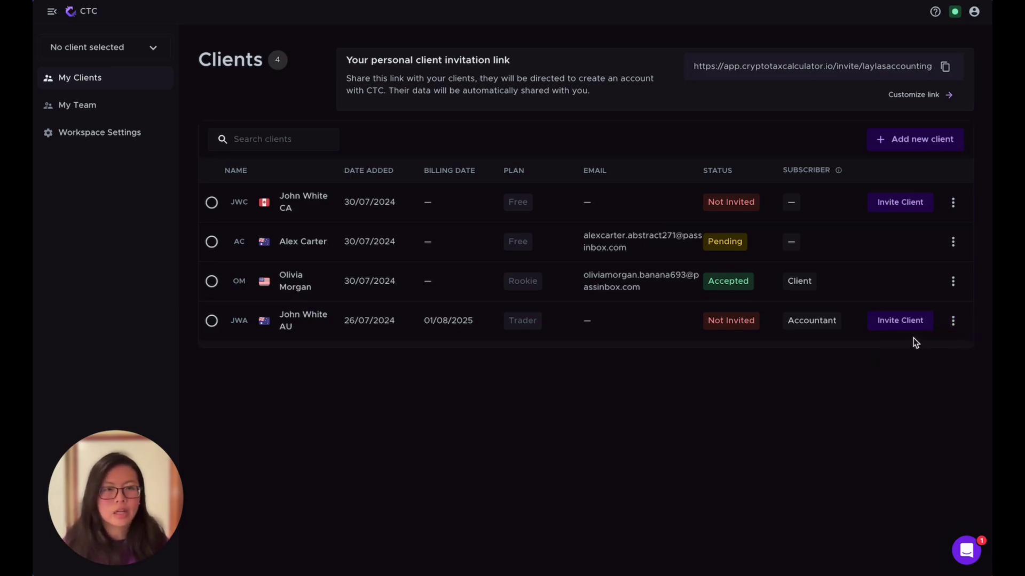
{"action": "left_click", "coordinate": [952, 320]}
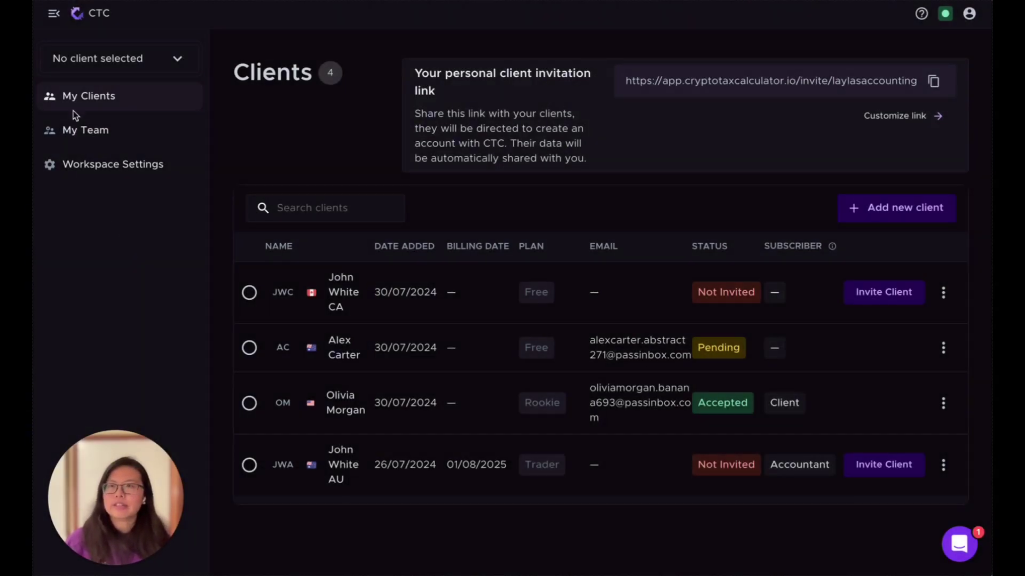
Go to My Team to see the pending invitee and the Owner
{"action": "left_click", "coordinate": [112, 138]}
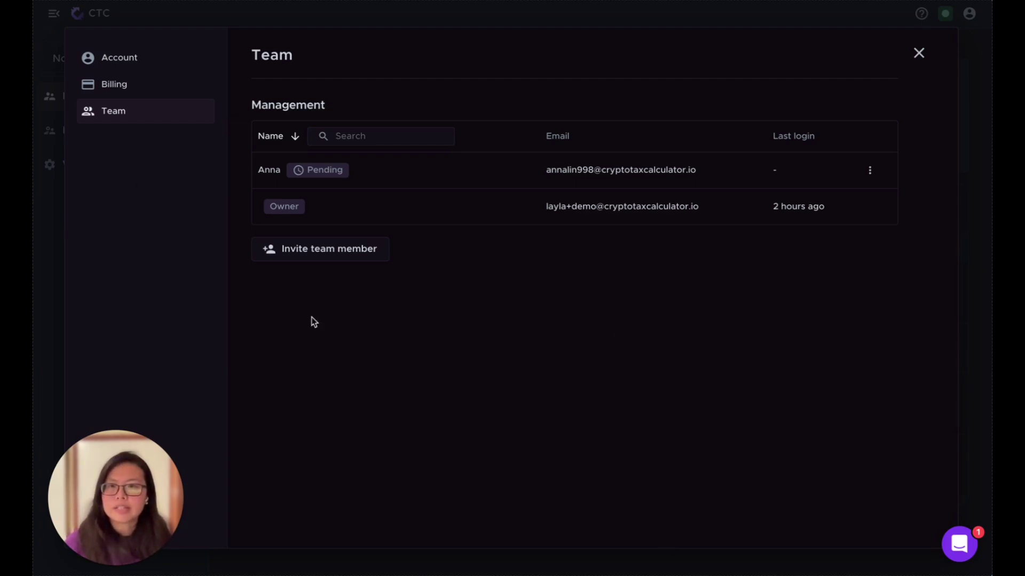
{"action": "left_click", "coordinate": [337, 250]}
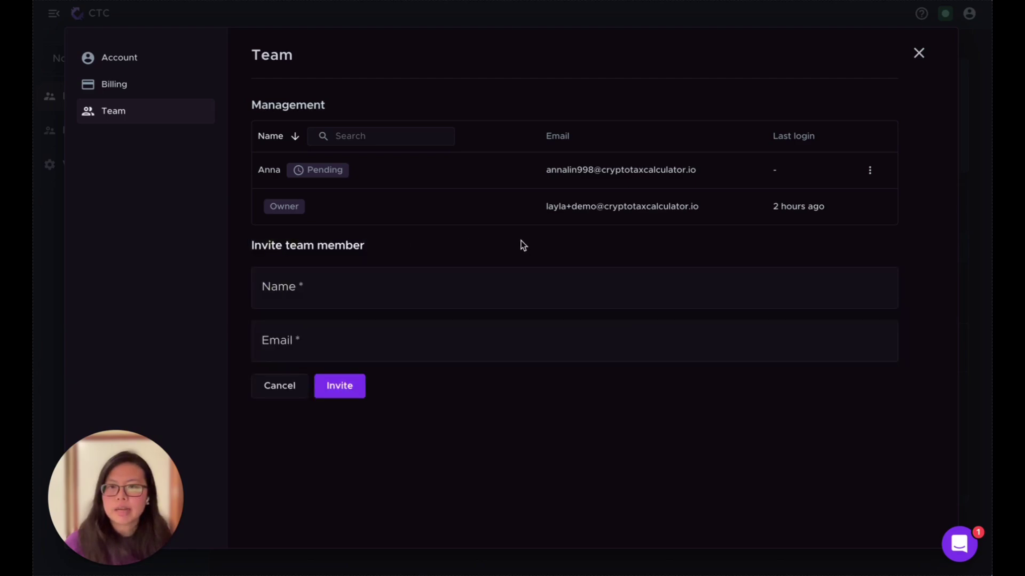
{"action": "left_click", "coordinate": [374, 282]}
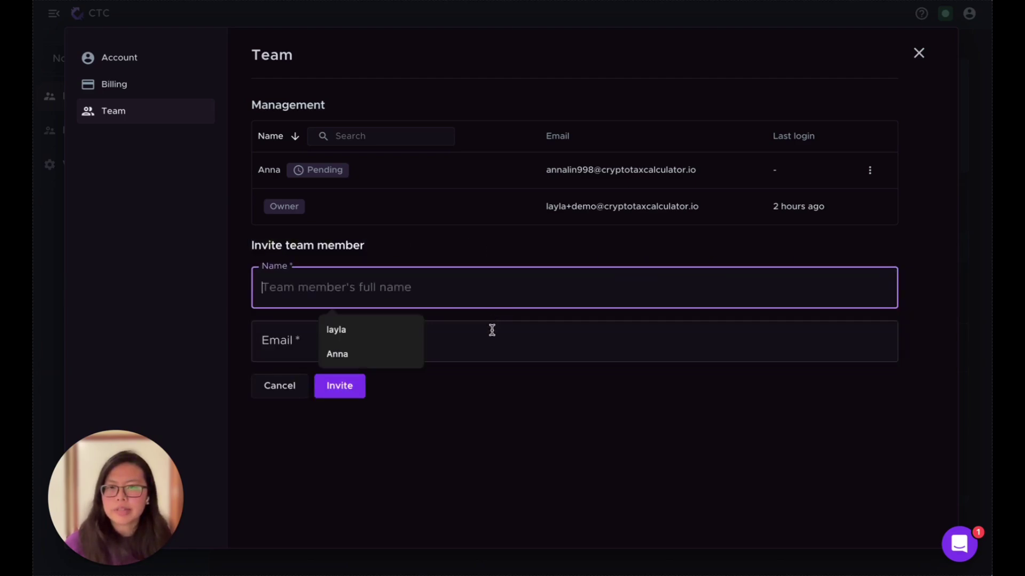
{"action": "left_click", "coordinate": [456, 346]}
{"action": "left_click", "coordinate": [411, 482]}
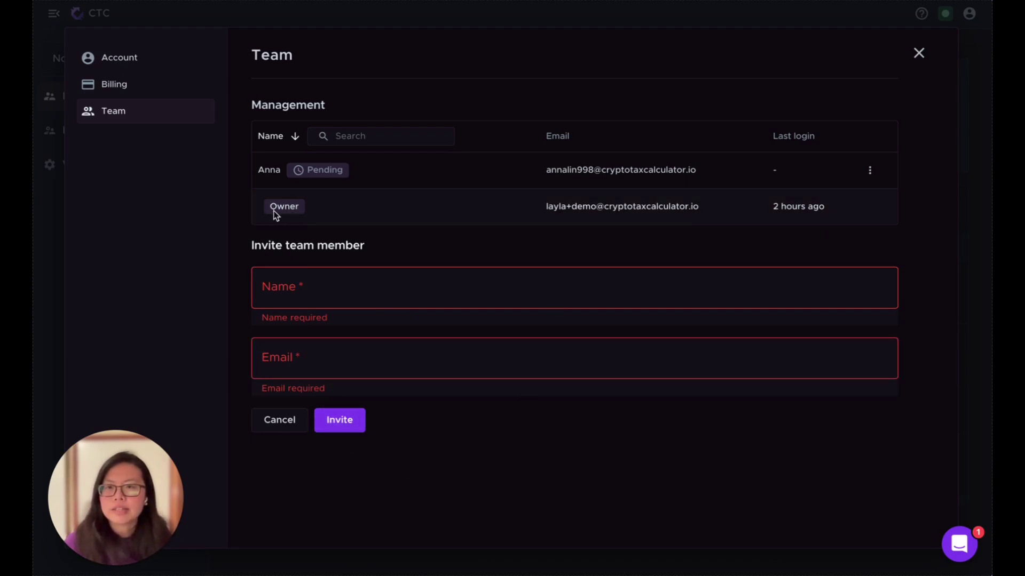
{"action": "left_click", "coordinate": [288, 423]}
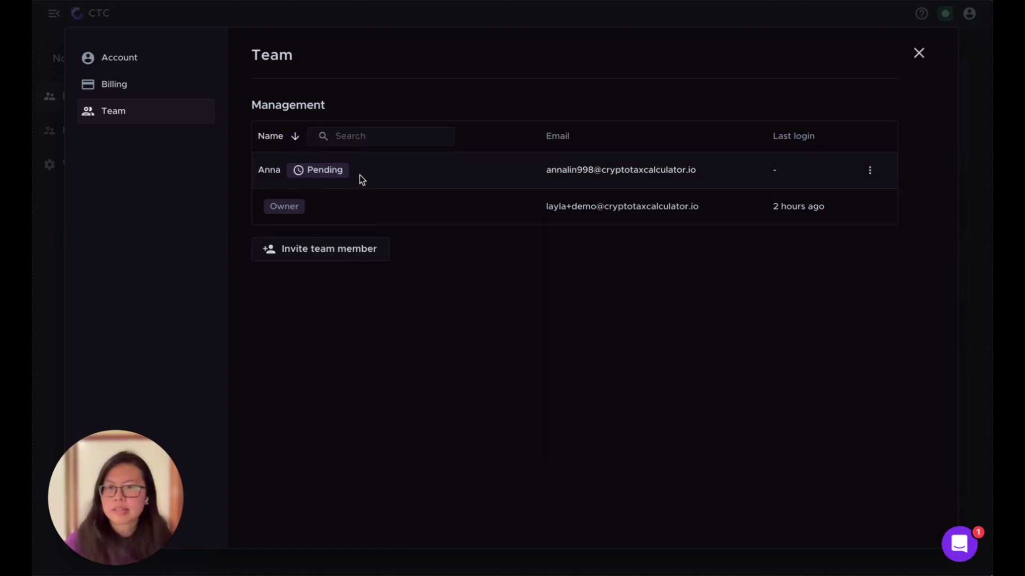
Check the pending member's options, then open the Intercom support chat's Messages list
{"action": "left_click", "coordinate": [865, 171]}
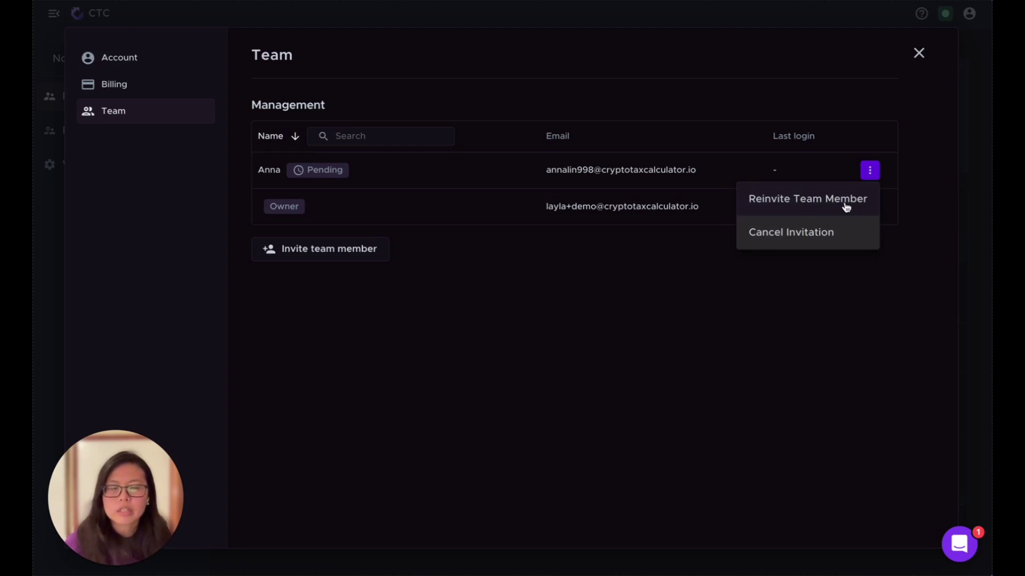
{"action": "left_click", "coordinate": [839, 241]}
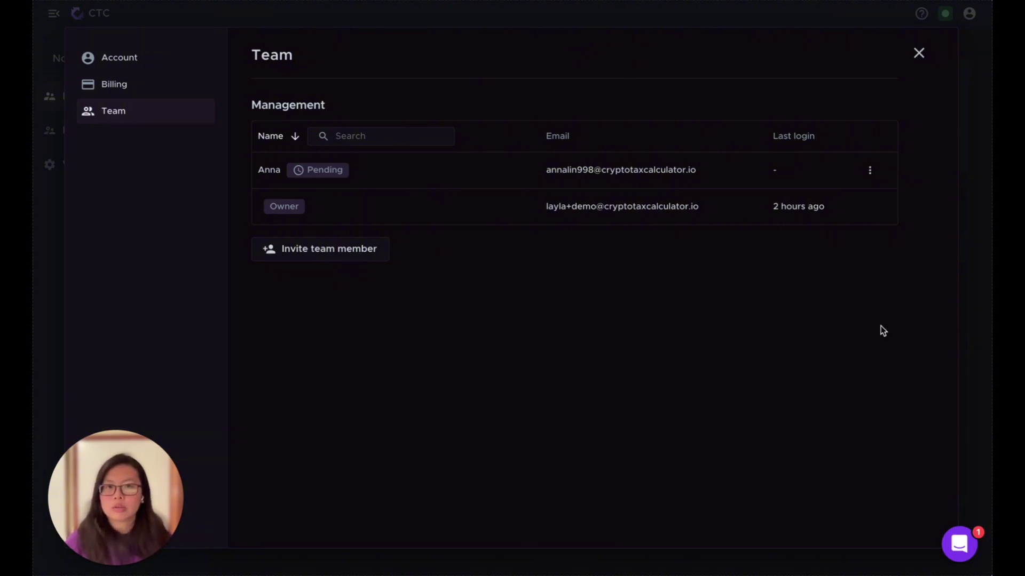
{"action": "left_click", "coordinate": [960, 550]}
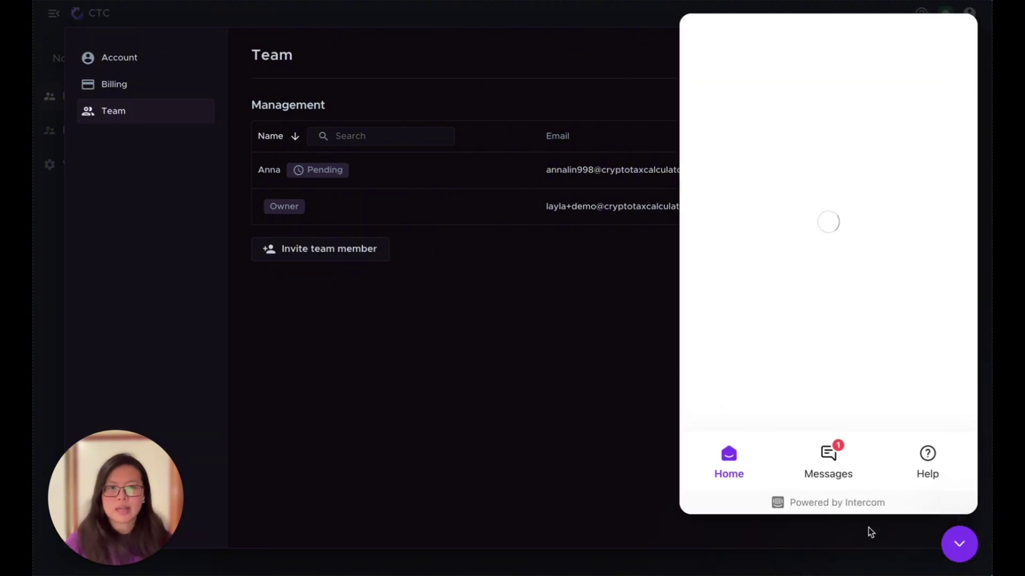
{"action": "left_click", "coordinate": [829, 457]}
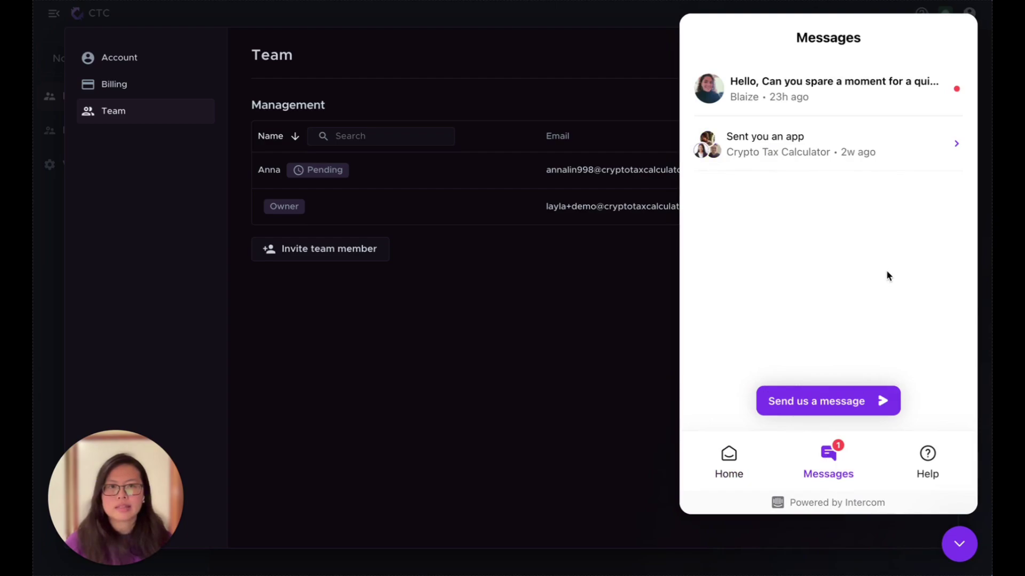